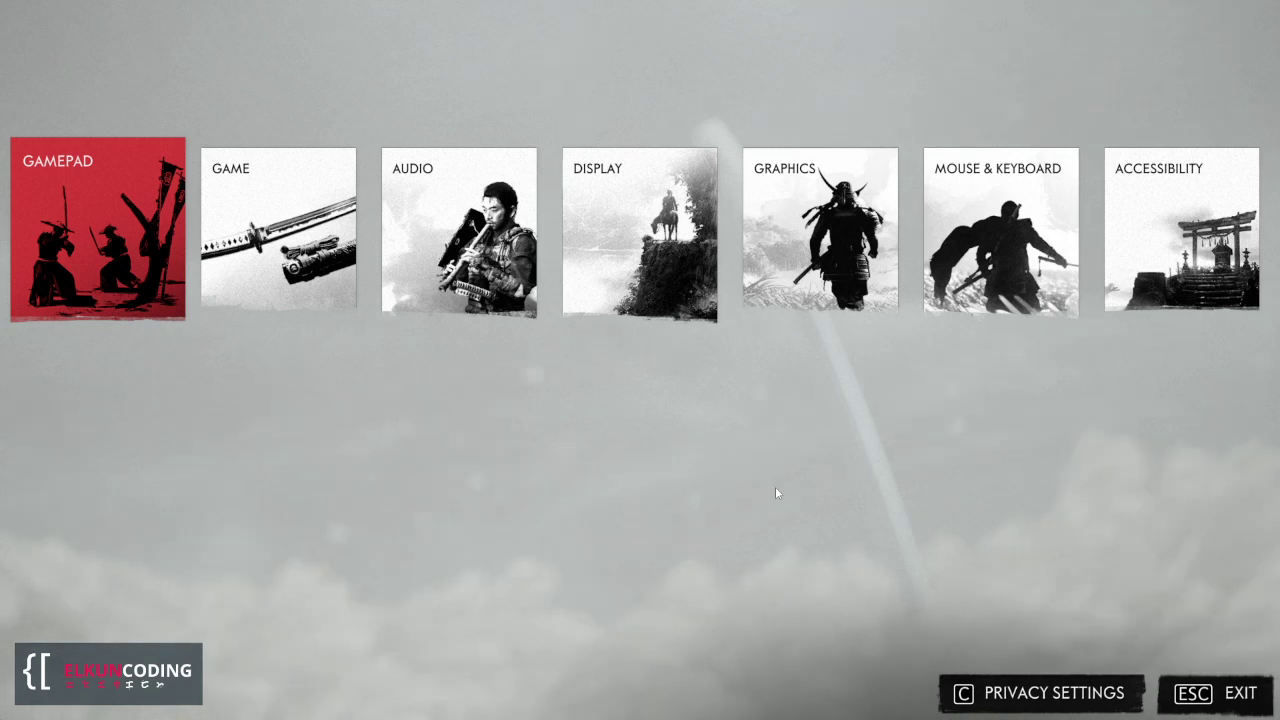
pyautogui.press('Escape')
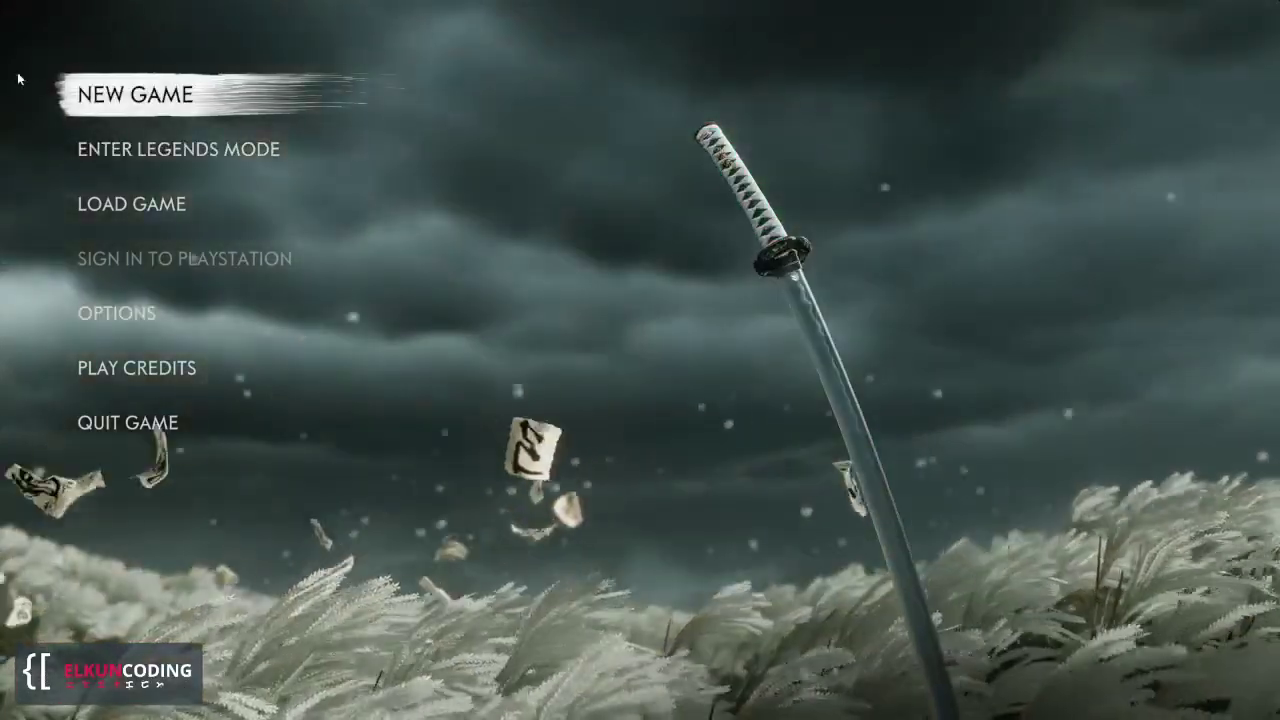
pyautogui.click(143, 318)
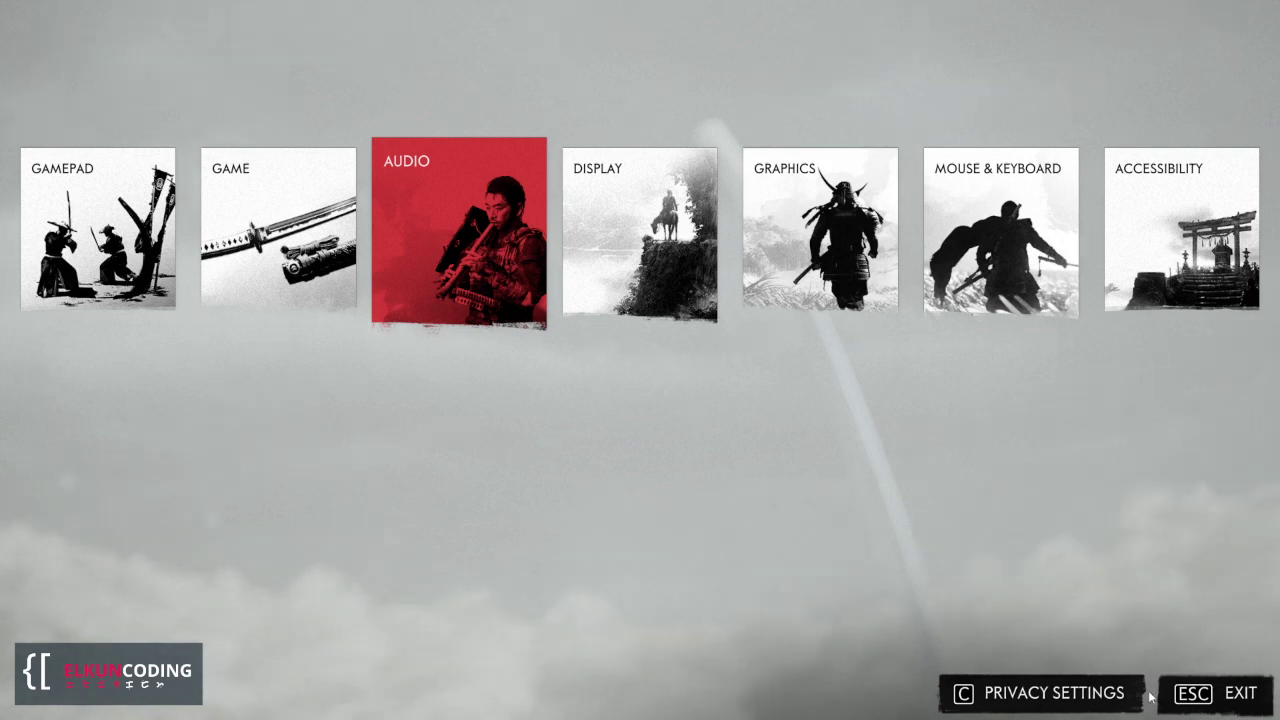
pyautogui.press('super')
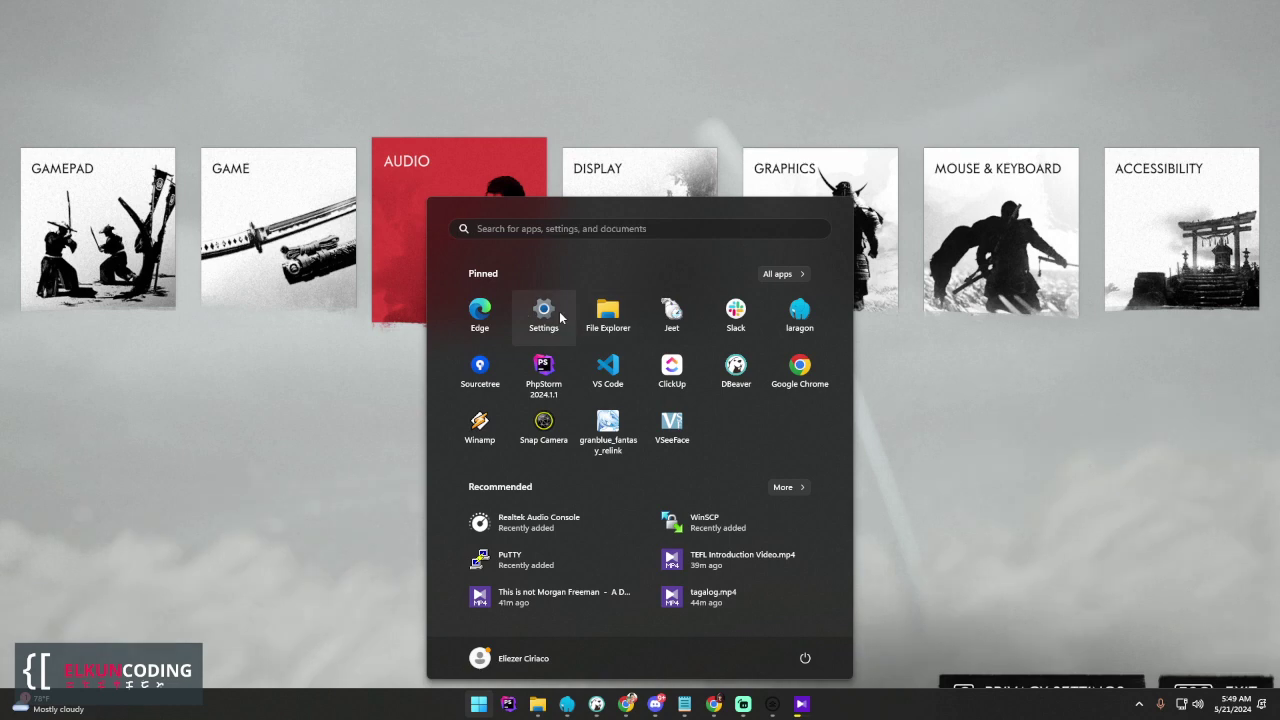
pyautogui.click(1032, 430)
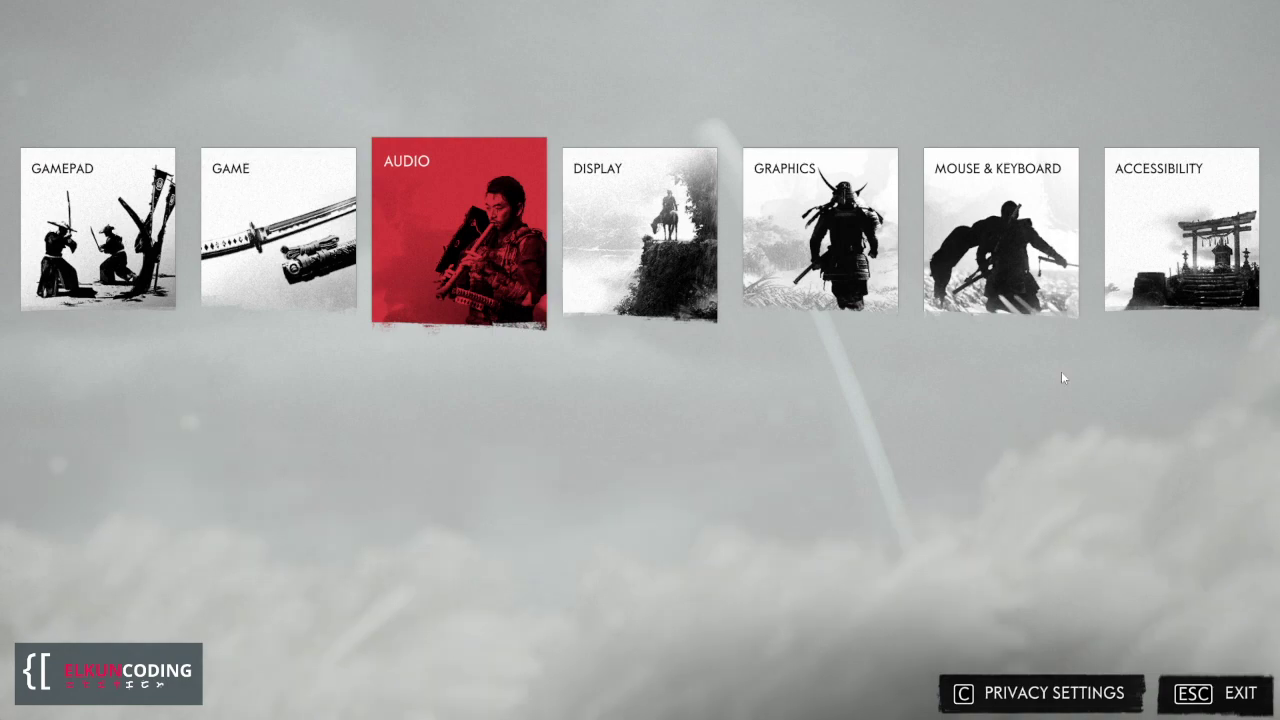
# Switch to File Explorer and open the Ghost of Tsushima DC folder on Local Disk (C:).
pyautogui.hotkey('alt', 'Tab')
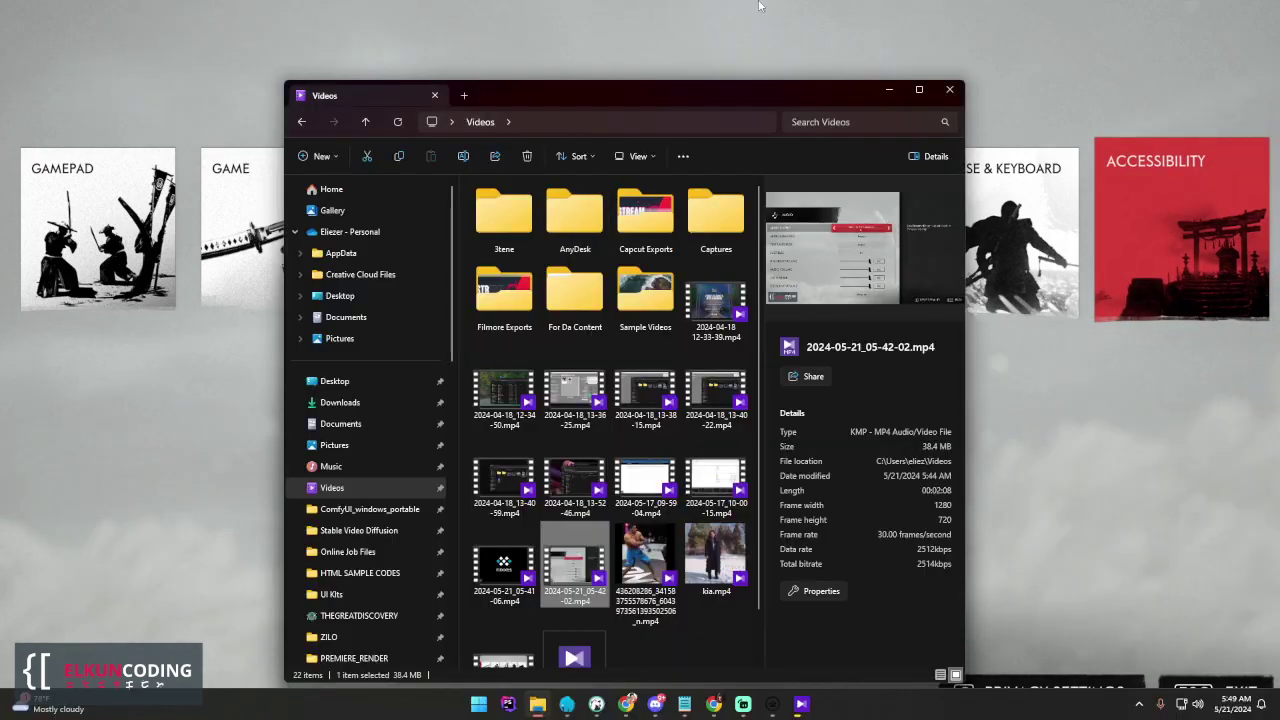
pyautogui.scroll(-3, 396, 488)
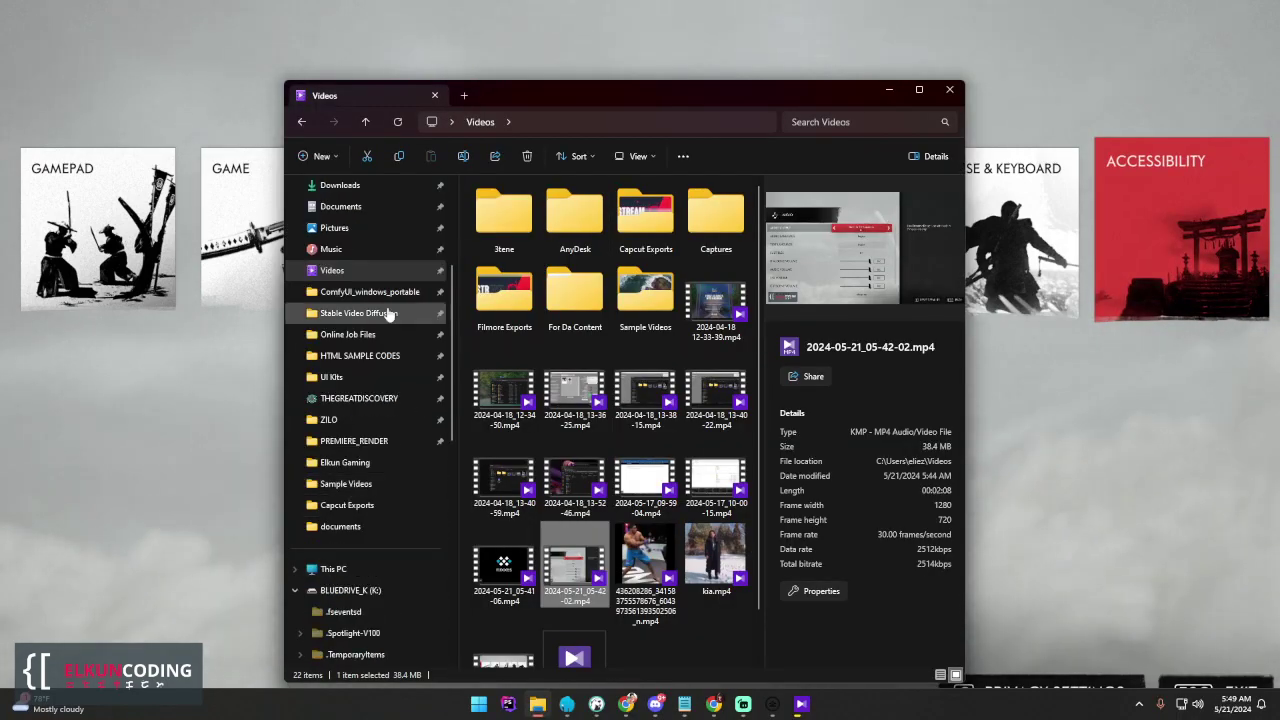
pyautogui.scroll(-1, 383, 517)
pyautogui.scroll(4, 387, 494)
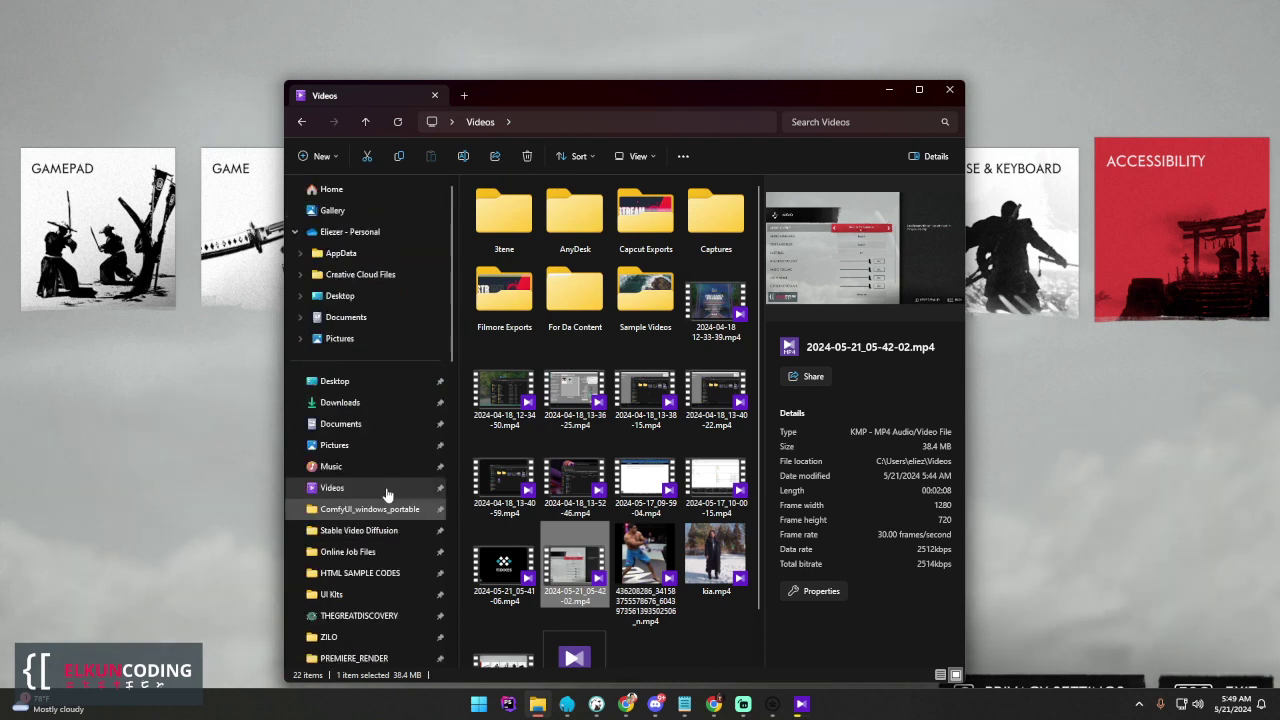
pyautogui.scroll(-10, 385, 480)
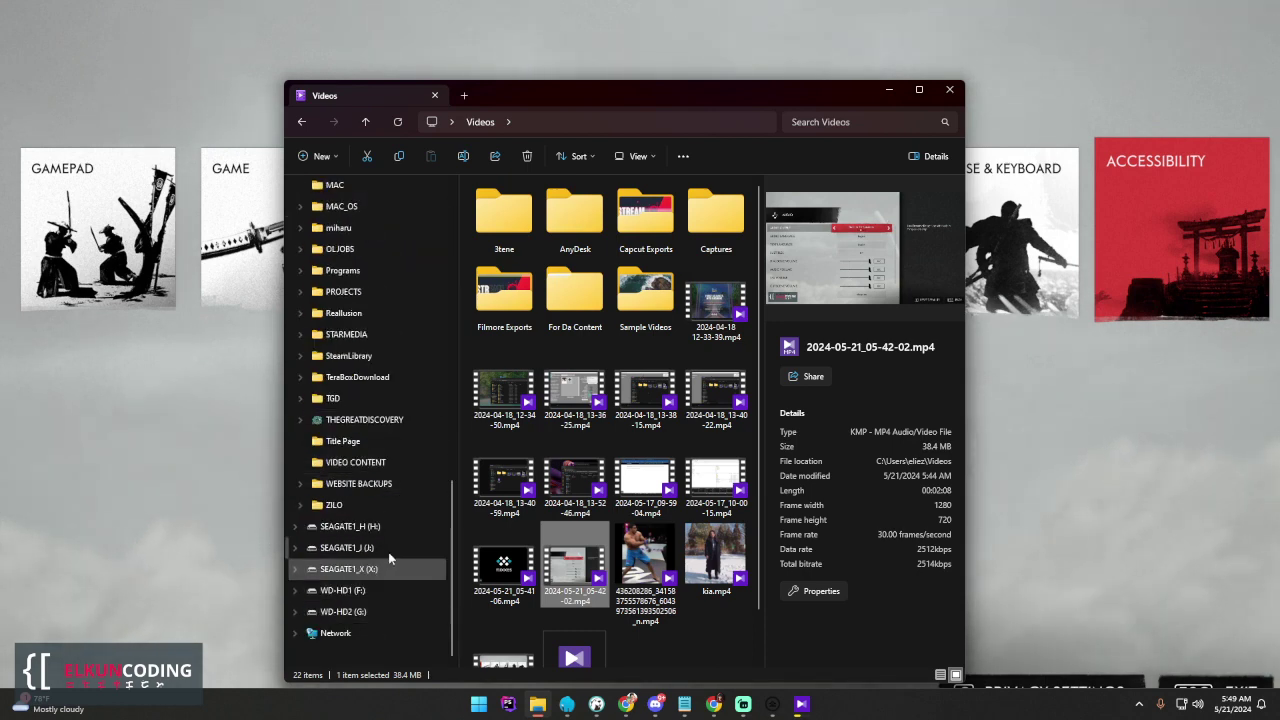
pyautogui.scroll(7, 375, 560)
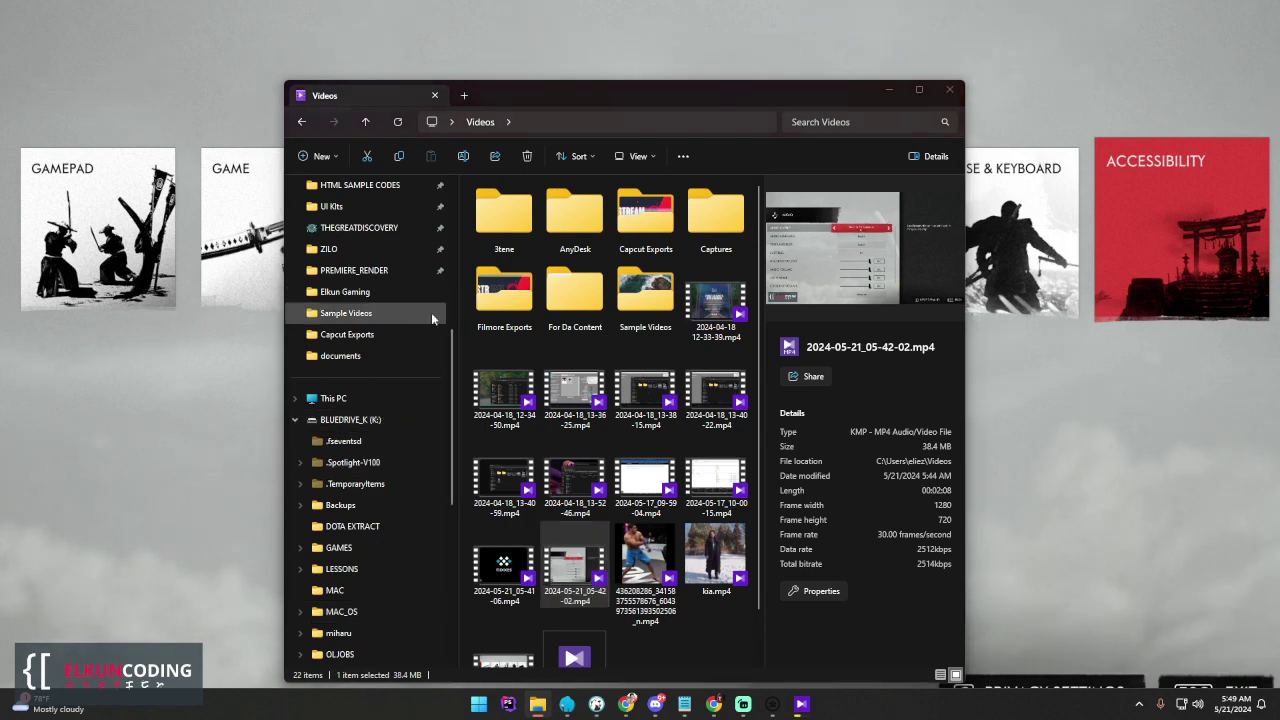
pyautogui.press('super+e')
pyautogui.doubleClick(555, 250)
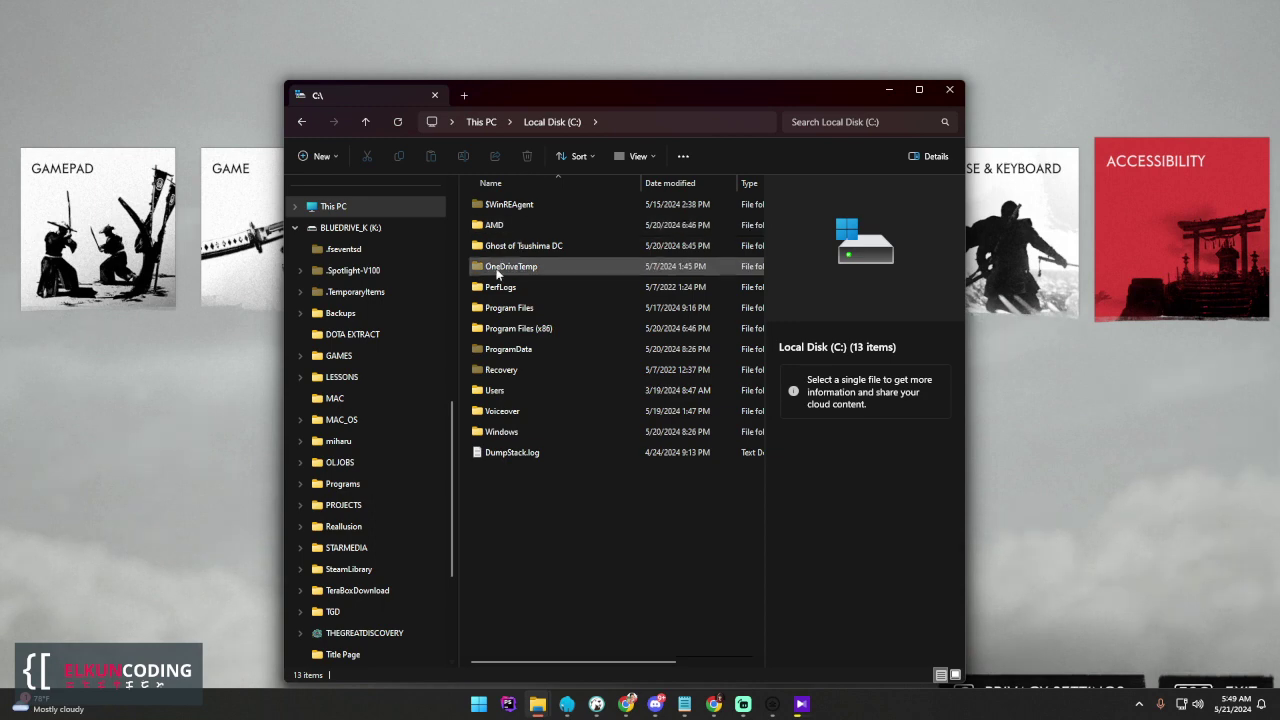
pyautogui.click(638, 124)
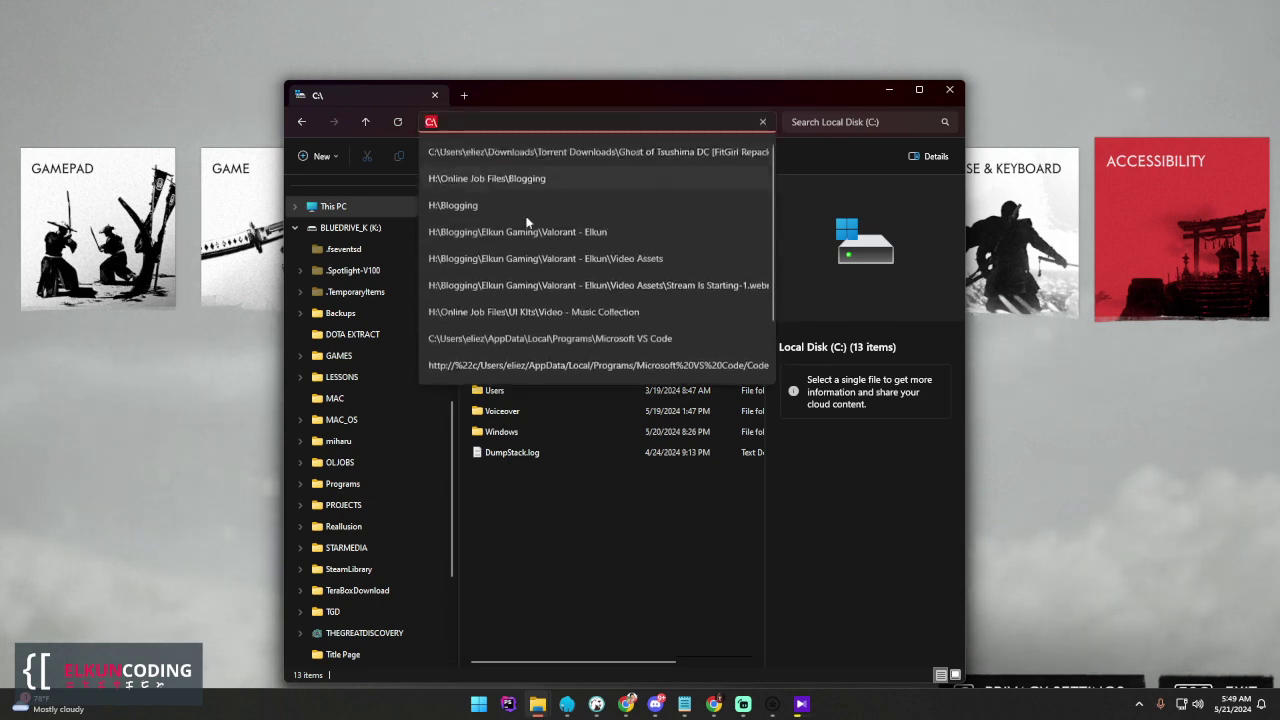
pyautogui.press('Escape')
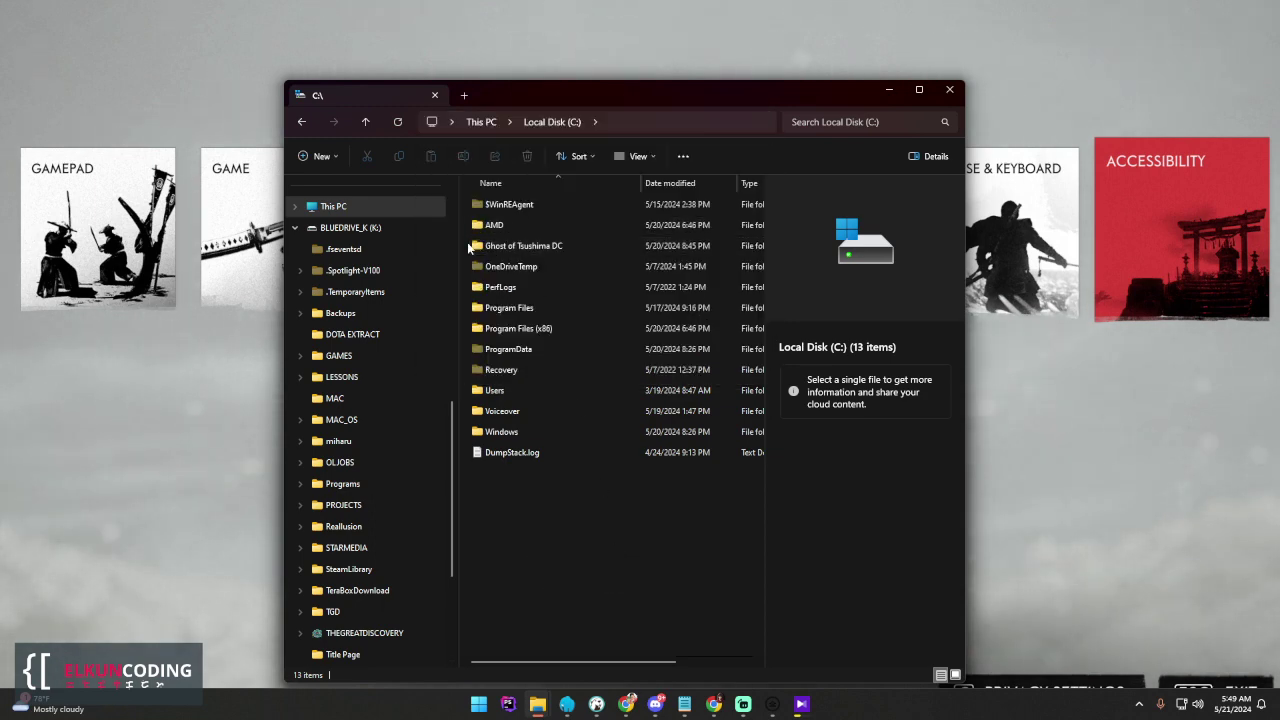
pyautogui.doubleClick(507, 248)
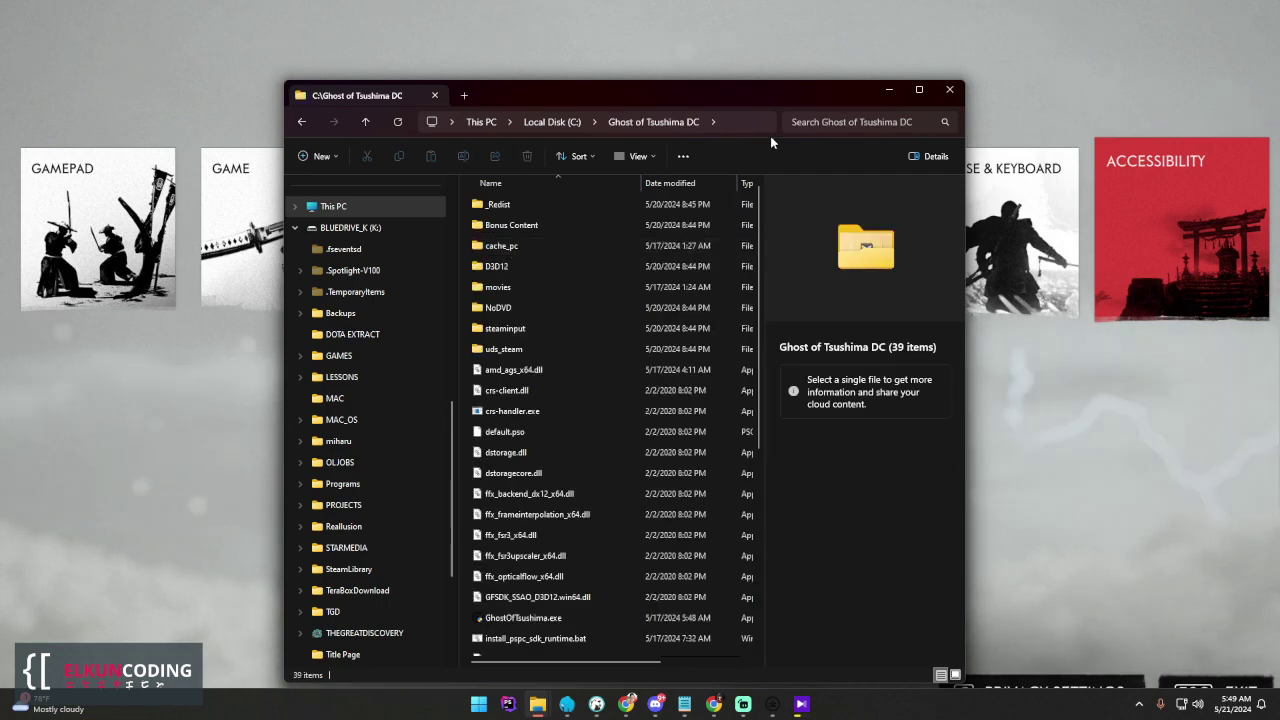
# Look through the files of the Ghost of Tsushima DC folder in a maximized window, and minimize it.
pyautogui.click(919, 89)
pyautogui.scroll(-4, 543, 509)
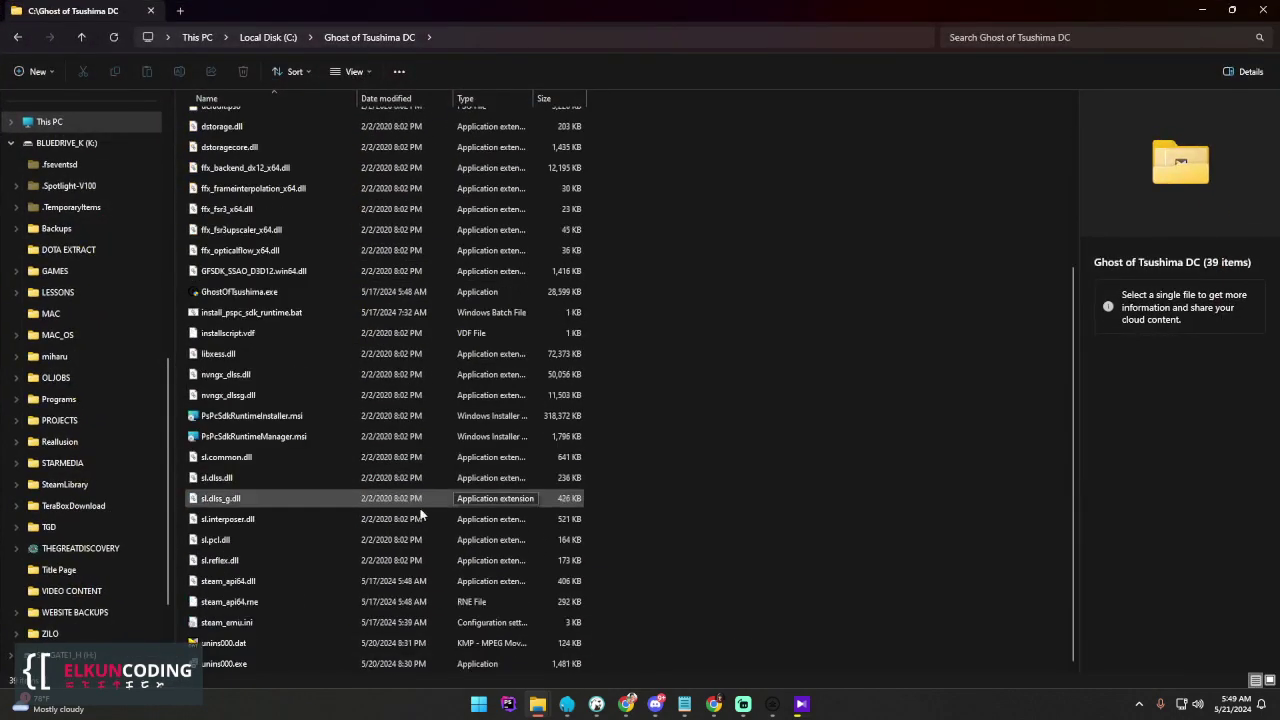
pyautogui.scroll(4, 420, 574)
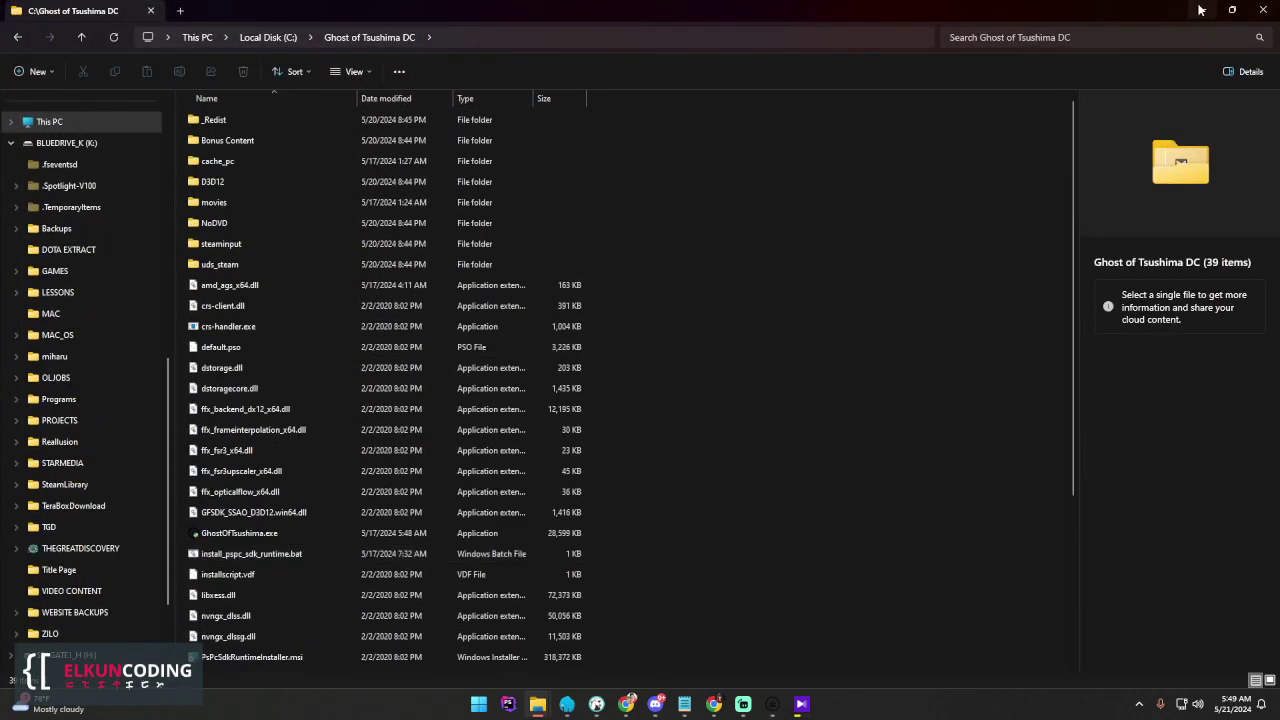
pyautogui.click(1200, 10)
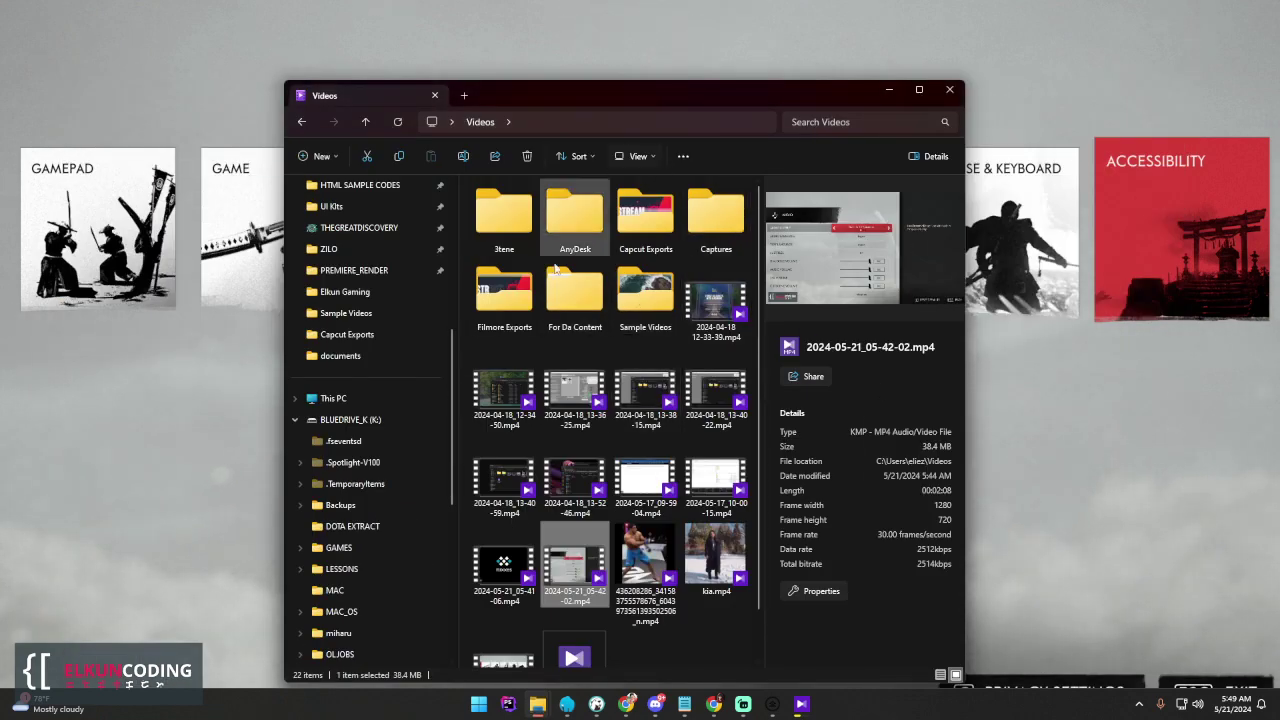
# Examine the folders and drives in the File Explorer folder tree, from BLUEDRIVE_K (K:) down to WD-HD2 (G:).
pyautogui.click(683, 124)
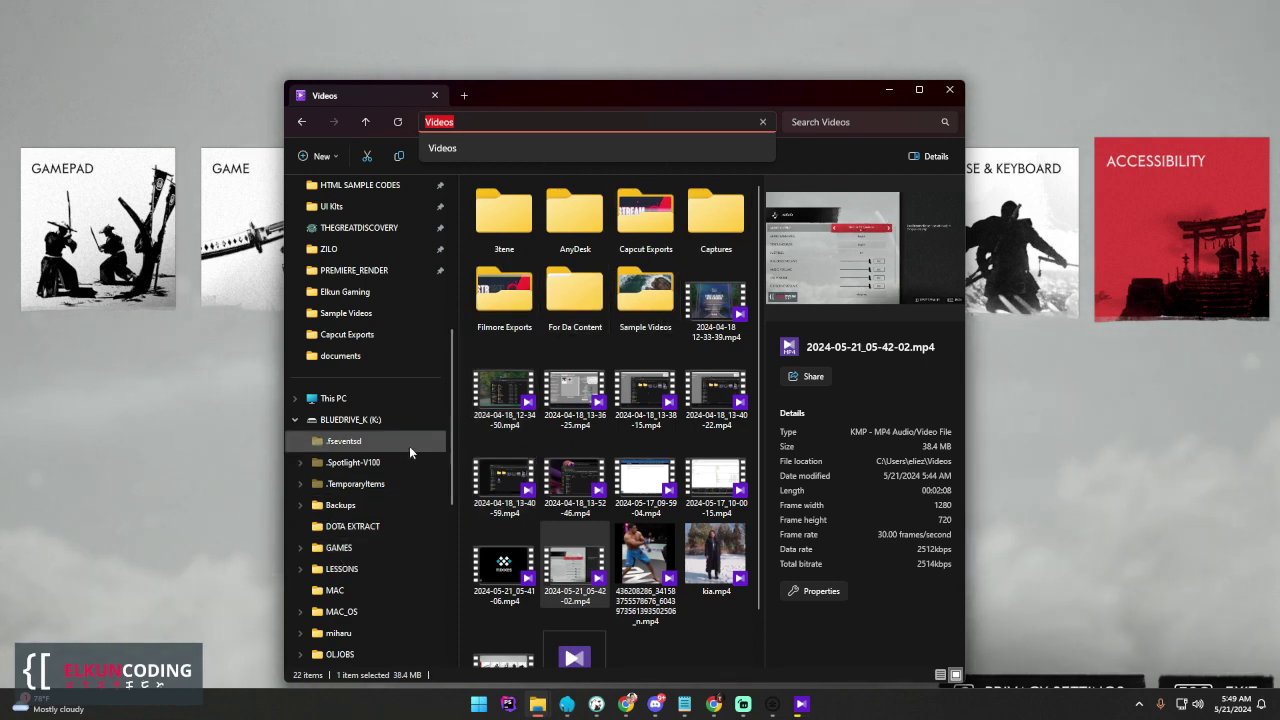
pyautogui.scroll(-1, 427, 419)
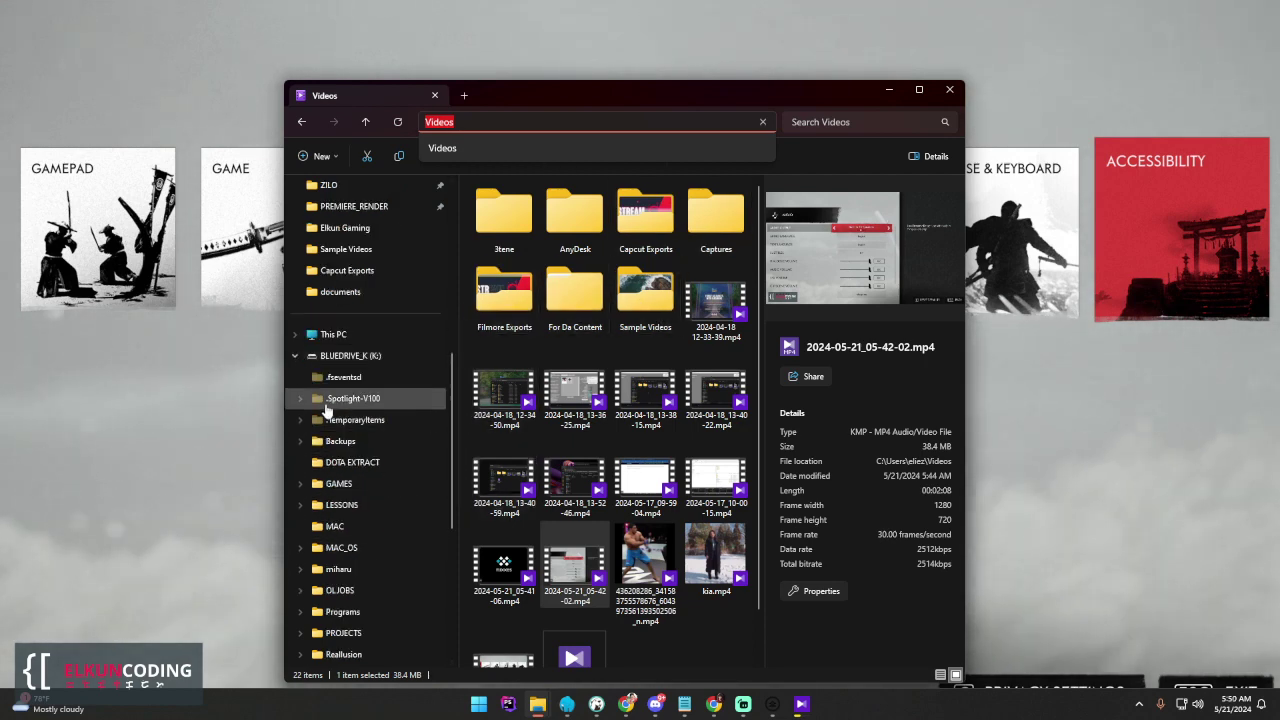
pyautogui.scroll(-5, 385, 400)
pyautogui.scroll(5, 383, 455)
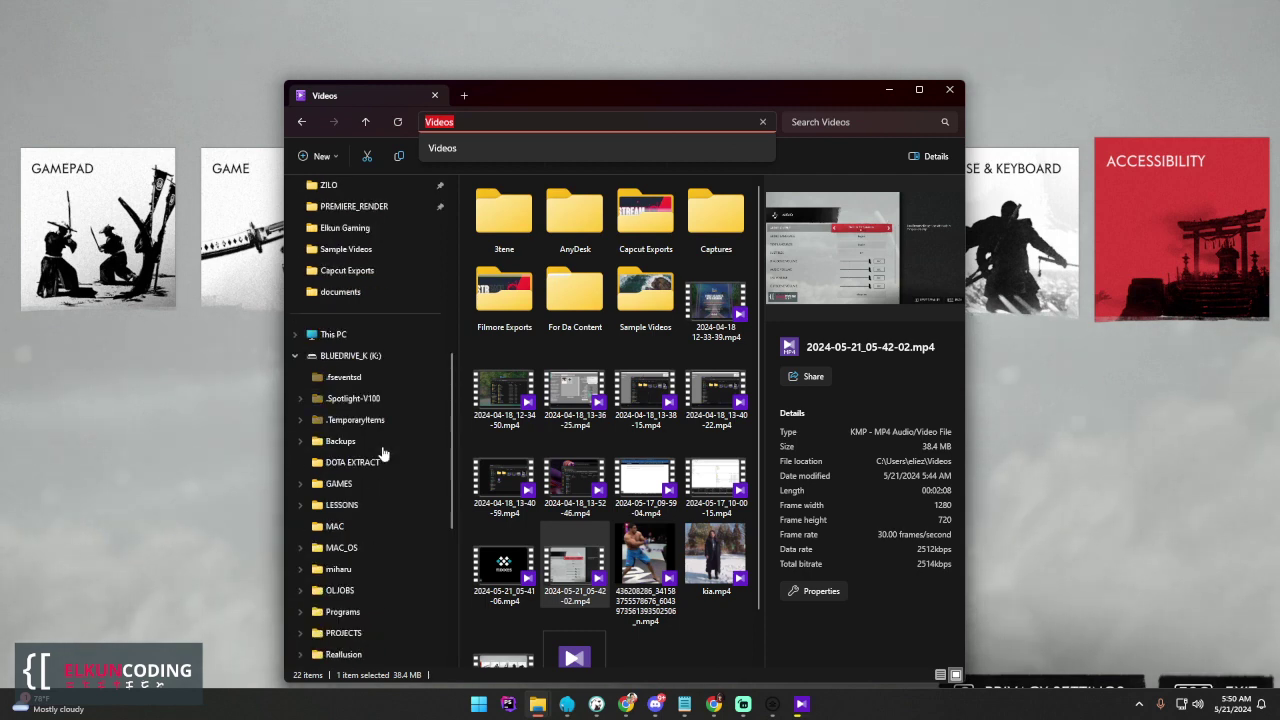
pyautogui.scroll(-5, 397, 427)
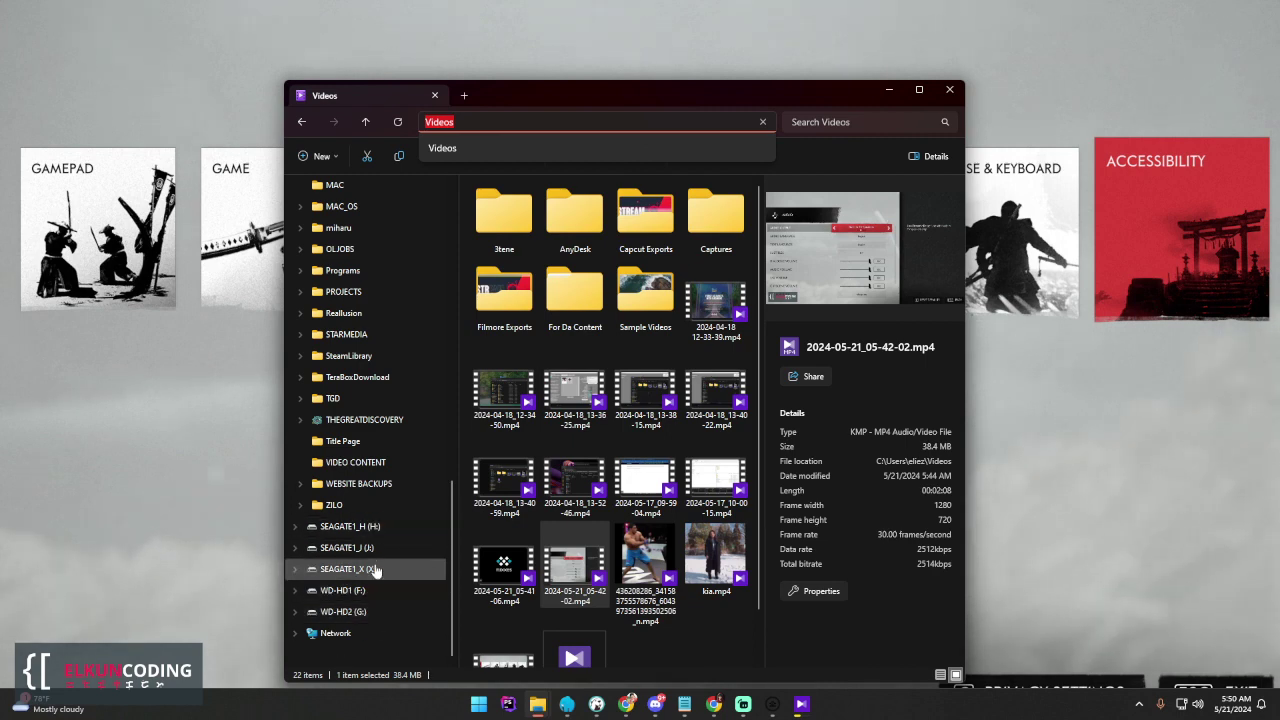
pyautogui.scroll(2, 391, 577)
pyautogui.scroll(-2, 391, 577)
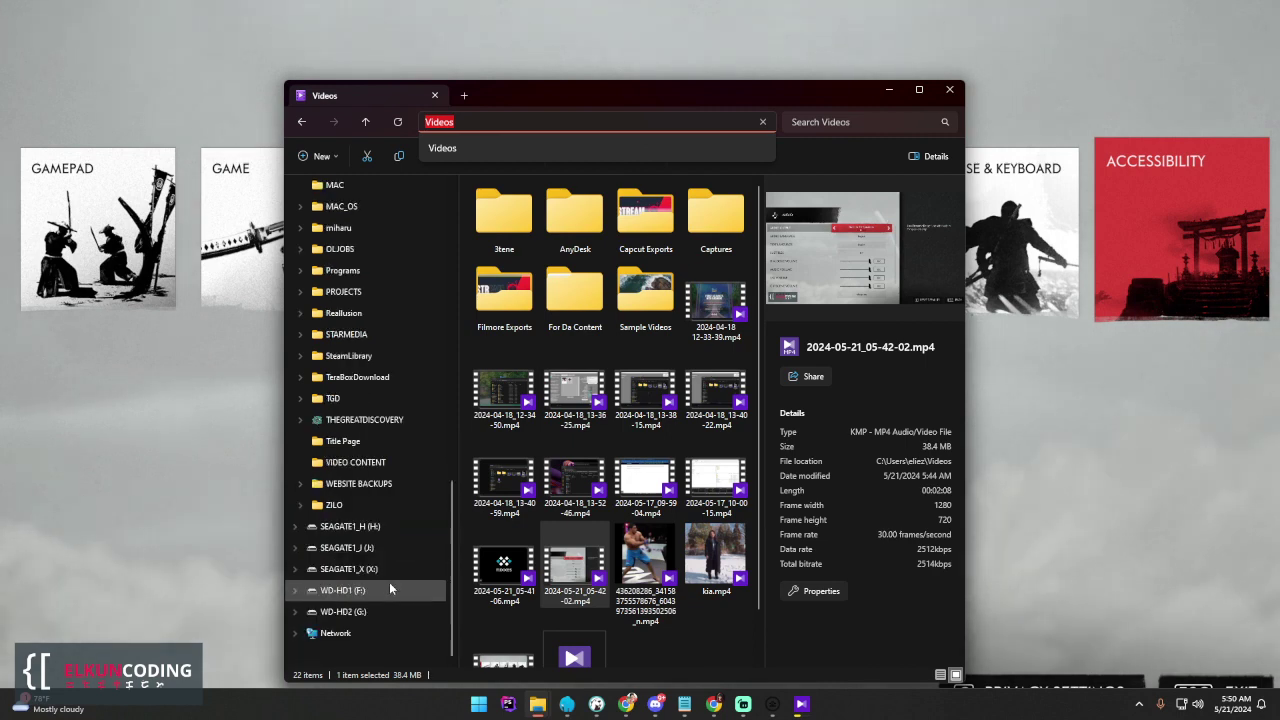
pyautogui.scroll(4, 410, 558)
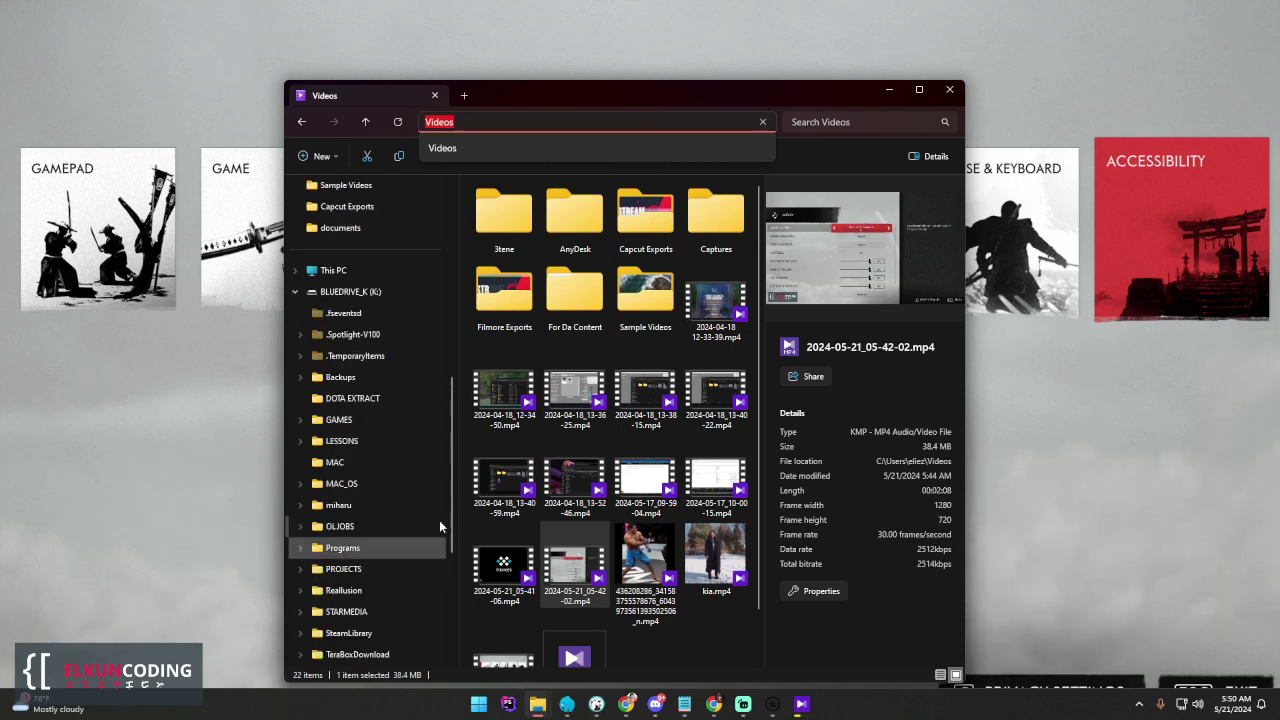
pyautogui.scroll(-4, 440, 520)
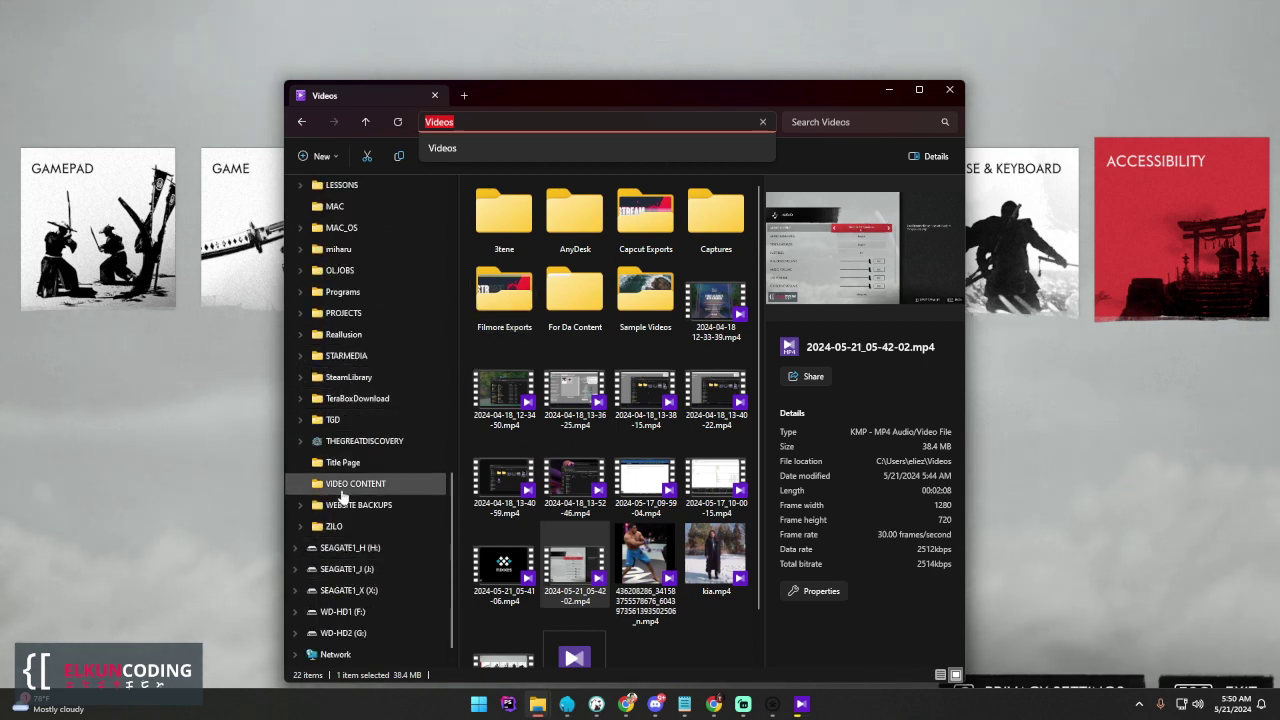
pyautogui.scroll(5, 375, 550)
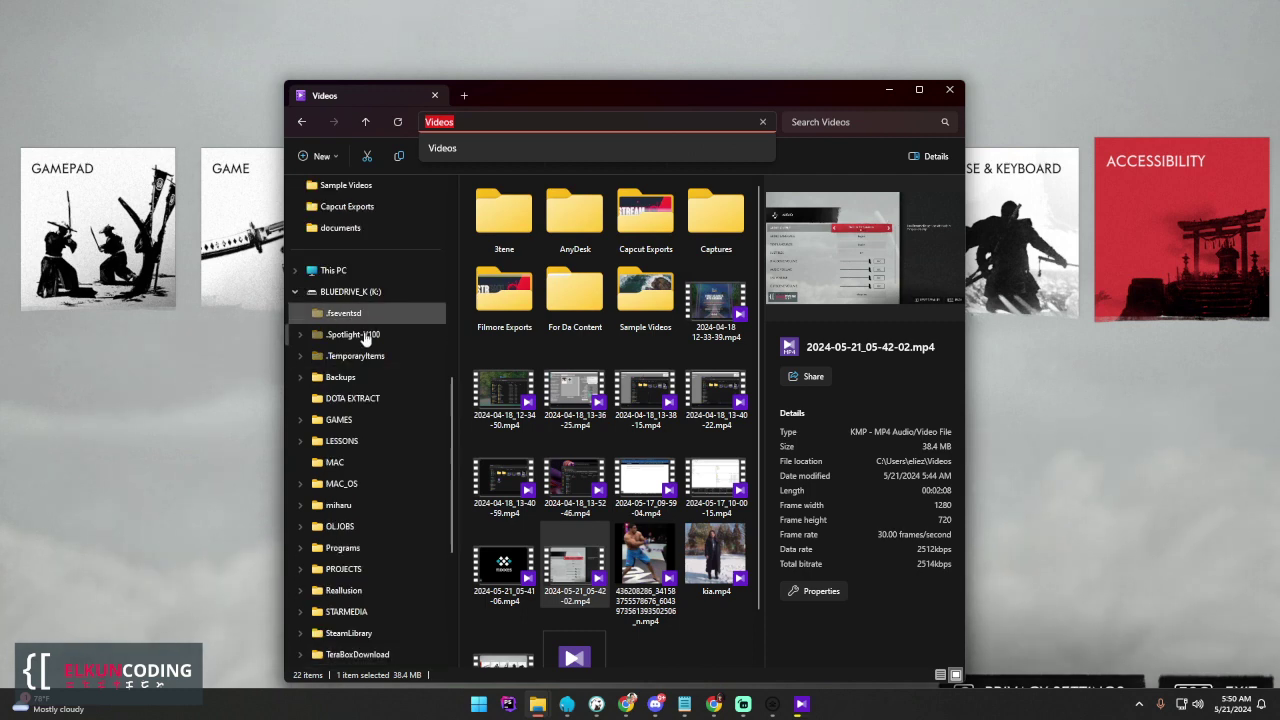
pyautogui.scroll(-2, 366, 340)
pyautogui.scroll(-3, 366, 357)
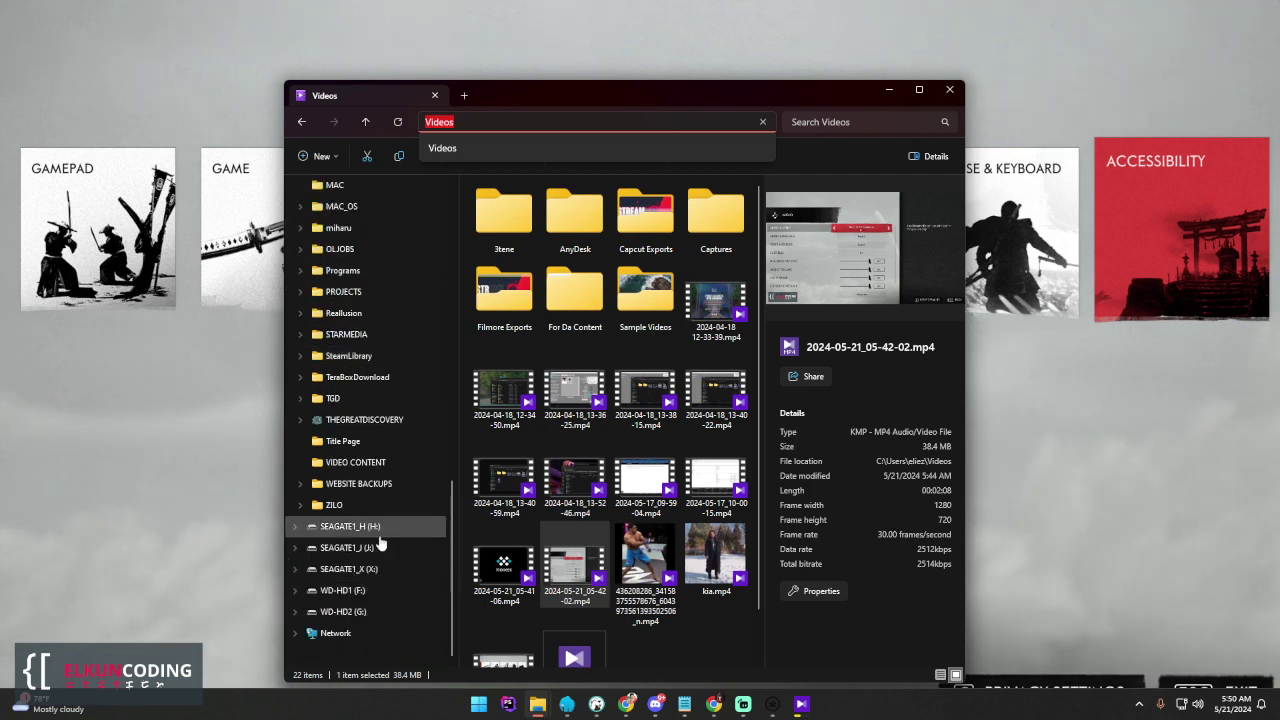
pyautogui.scroll(4, 366, 600)
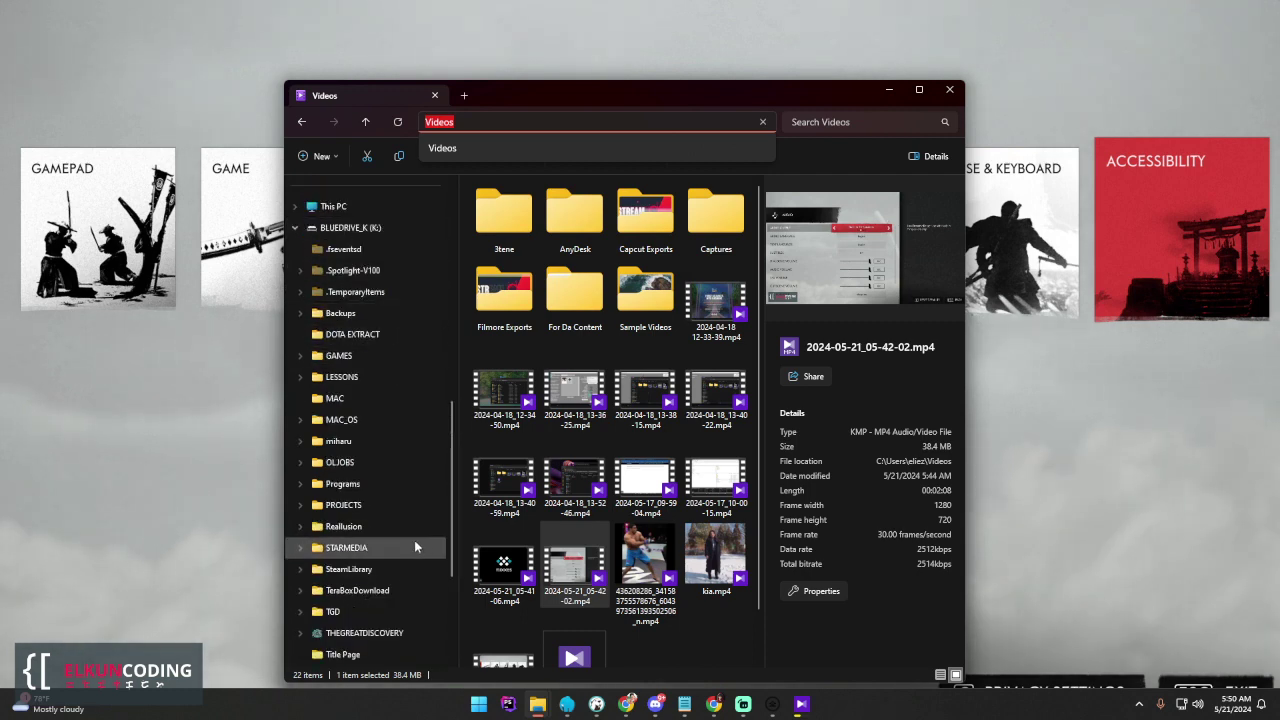
pyautogui.scroll(-1, 414, 540)
# Return to Ghost of Tsushima, leave the options and start a new game with Medium difficulty and the Standard experience.
pyautogui.click(106, 475)
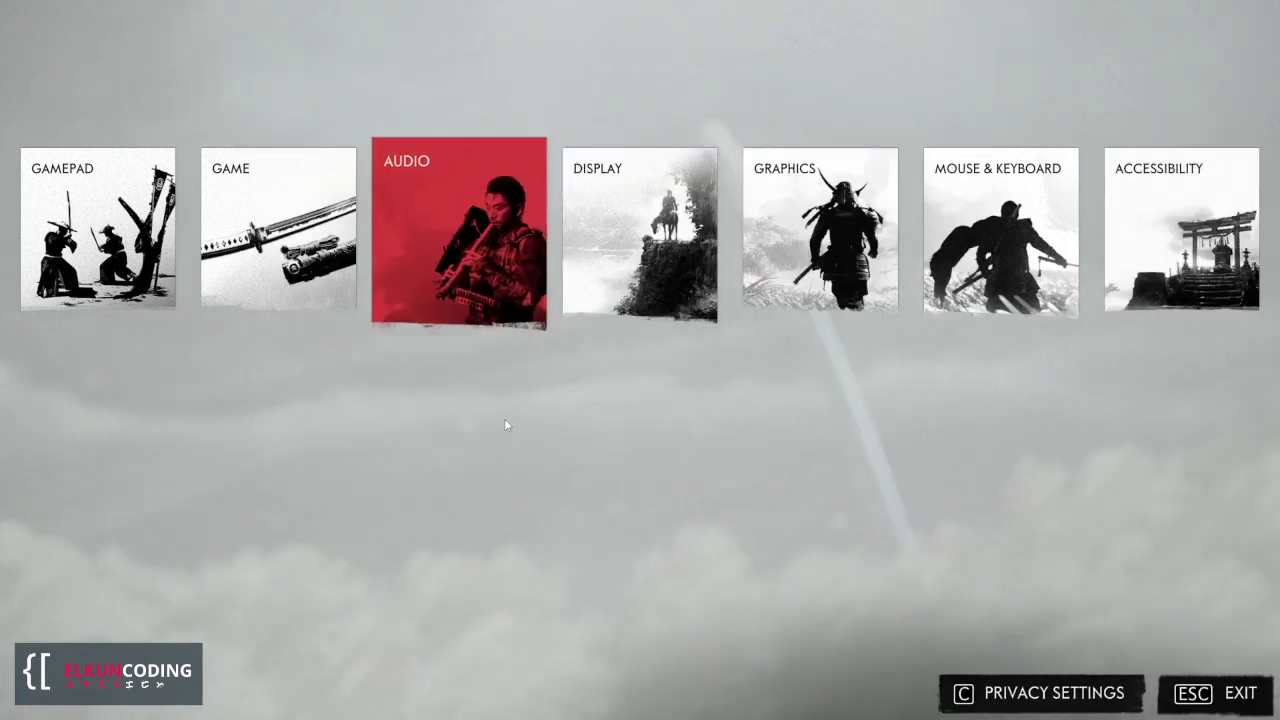
pyautogui.press('Escape')
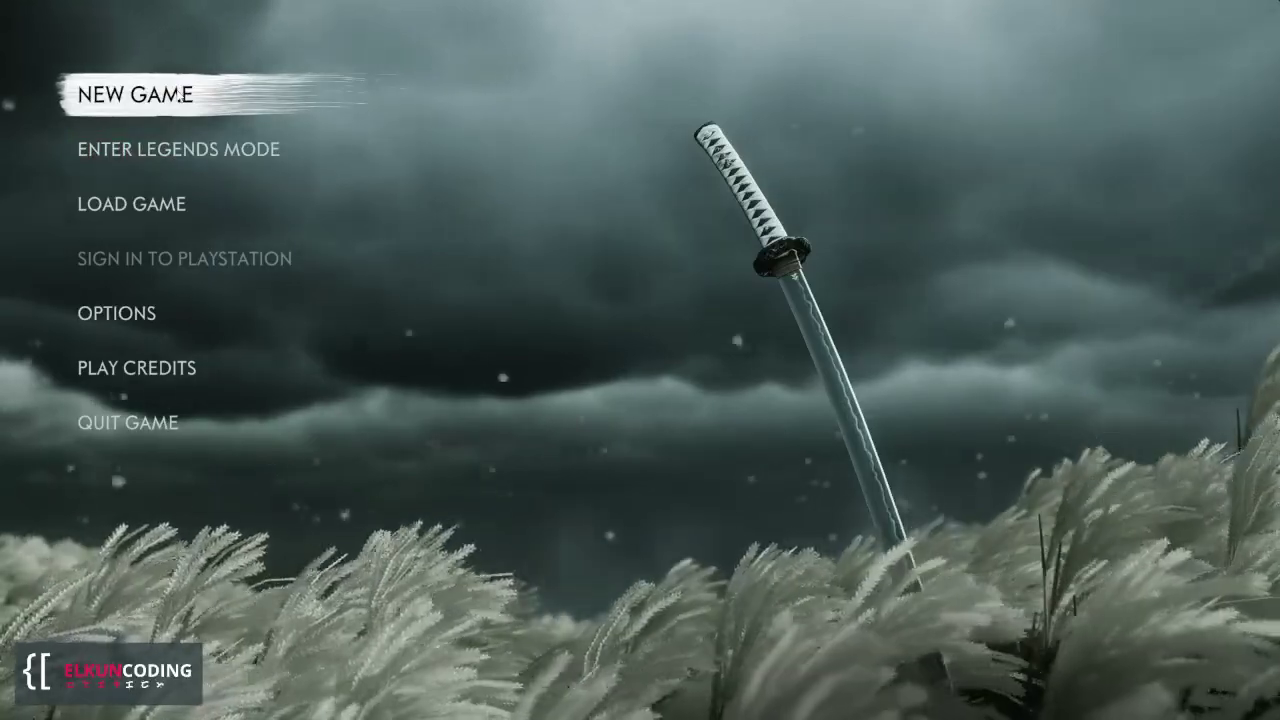
pyautogui.click(170, 100)
pyautogui.click(588, 318)
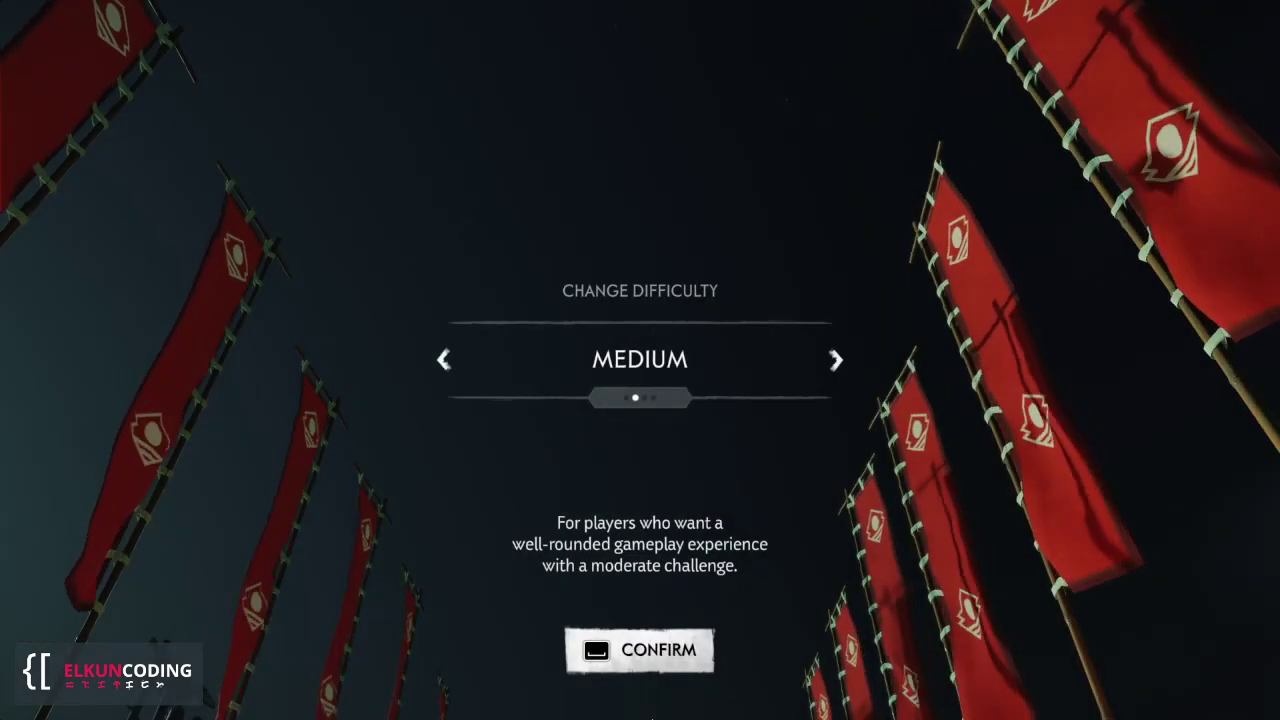
pyautogui.click(700, 650)
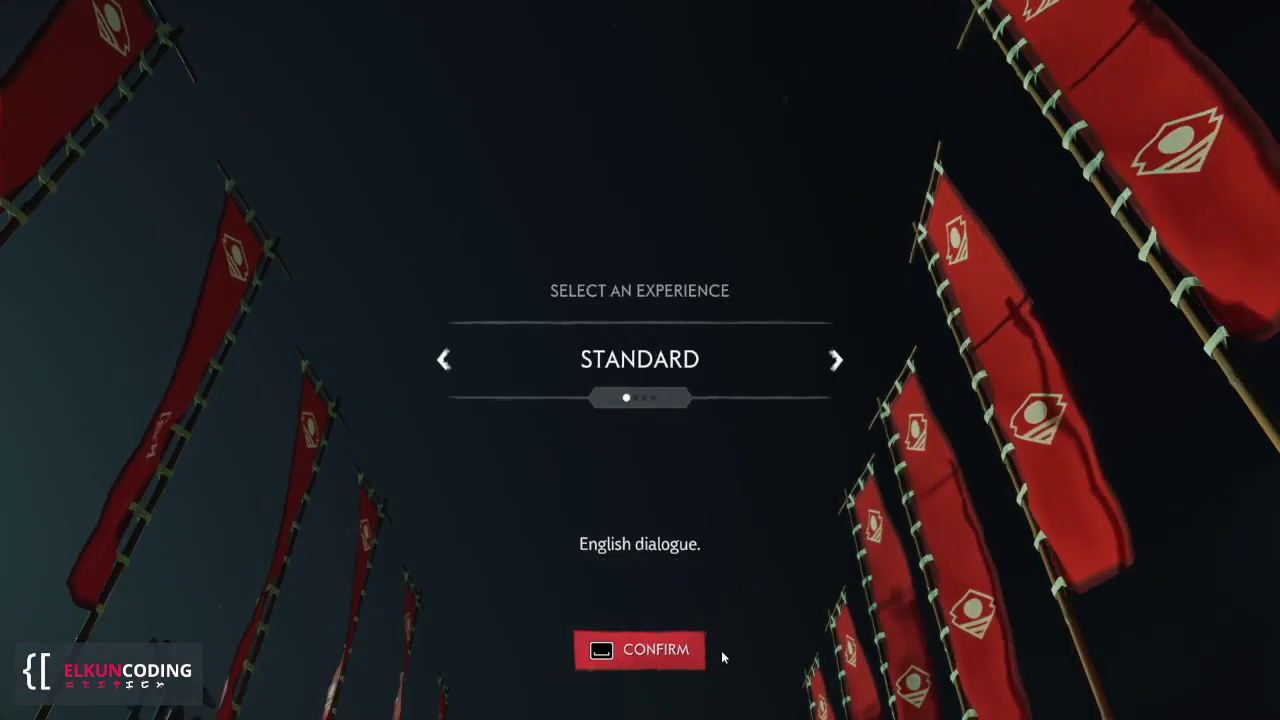
pyautogui.click(660, 658)
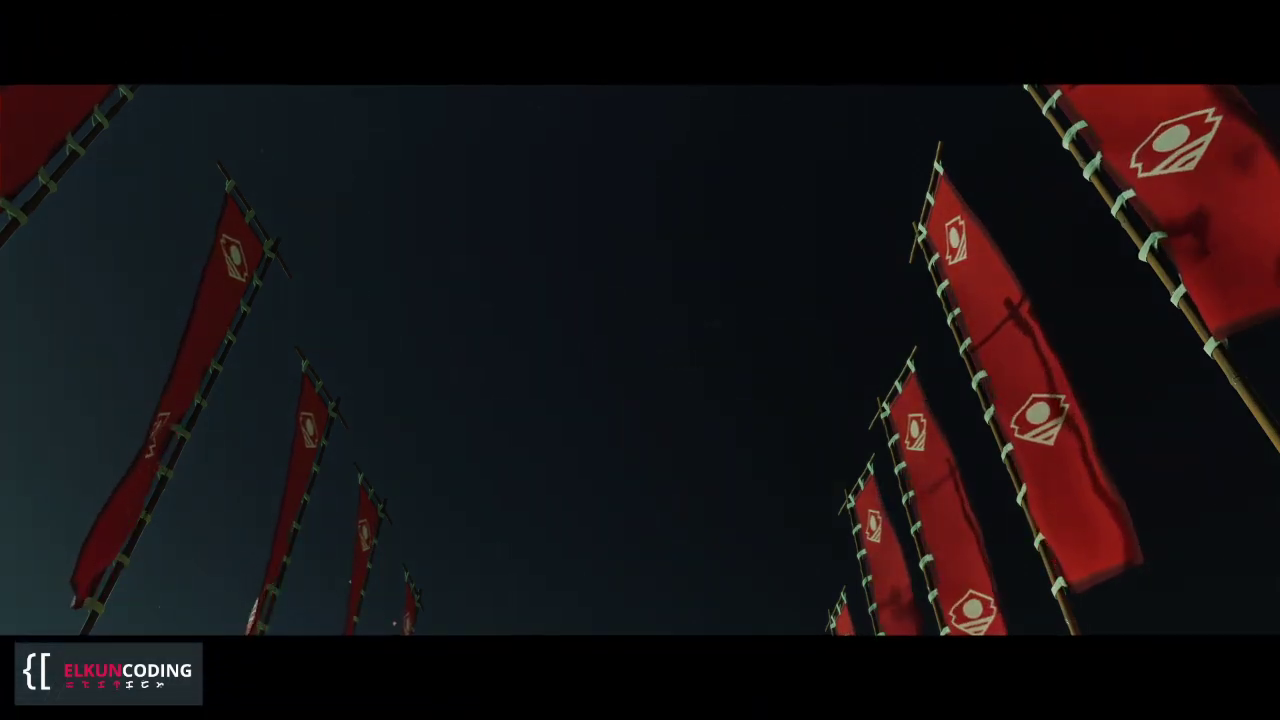